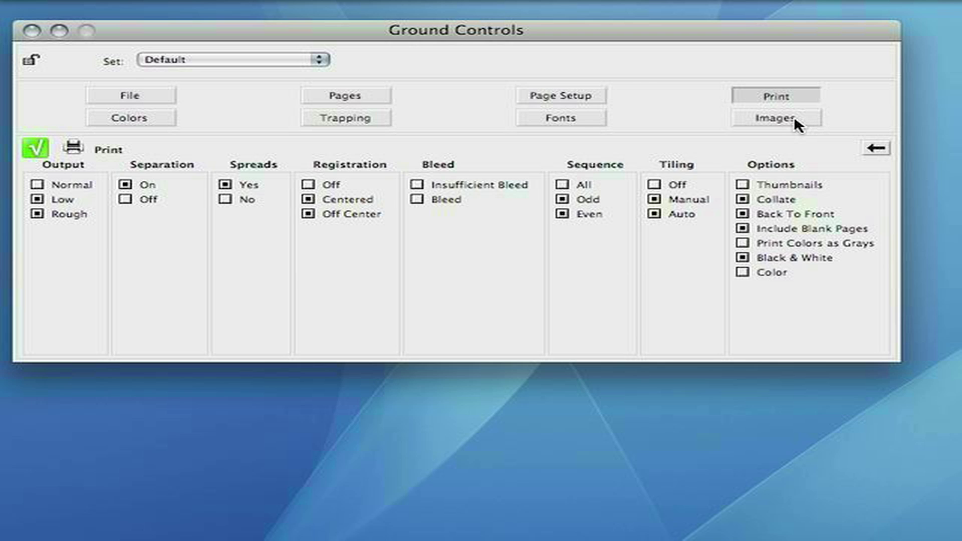
- Show the Images ground controls and cycle the ICC Profile check through warning and error back to off
click(660, 348)
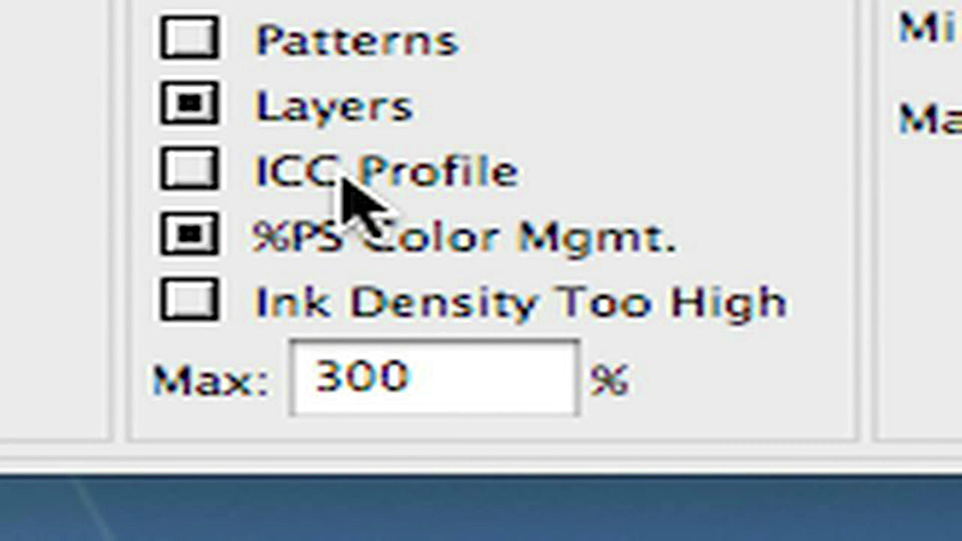
click(344, 178)
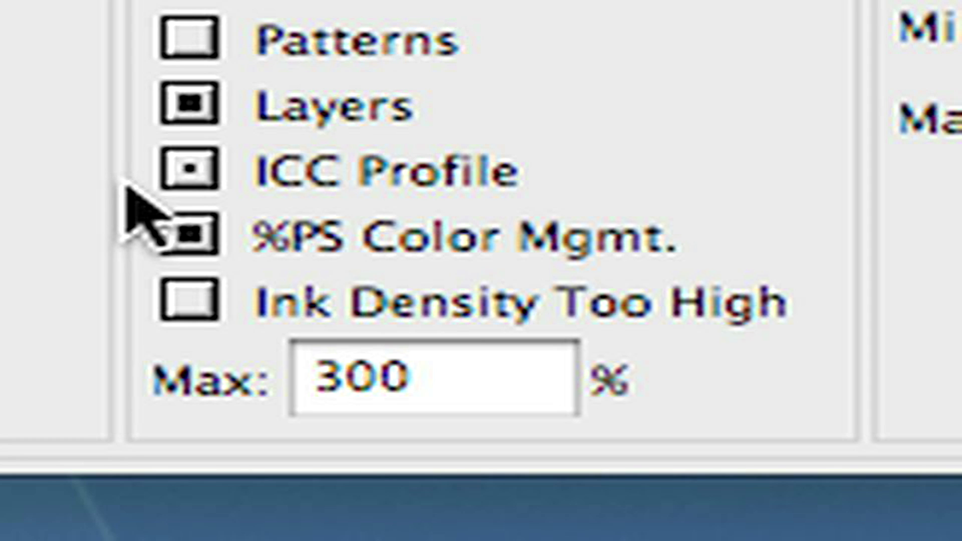
click(175, 179)
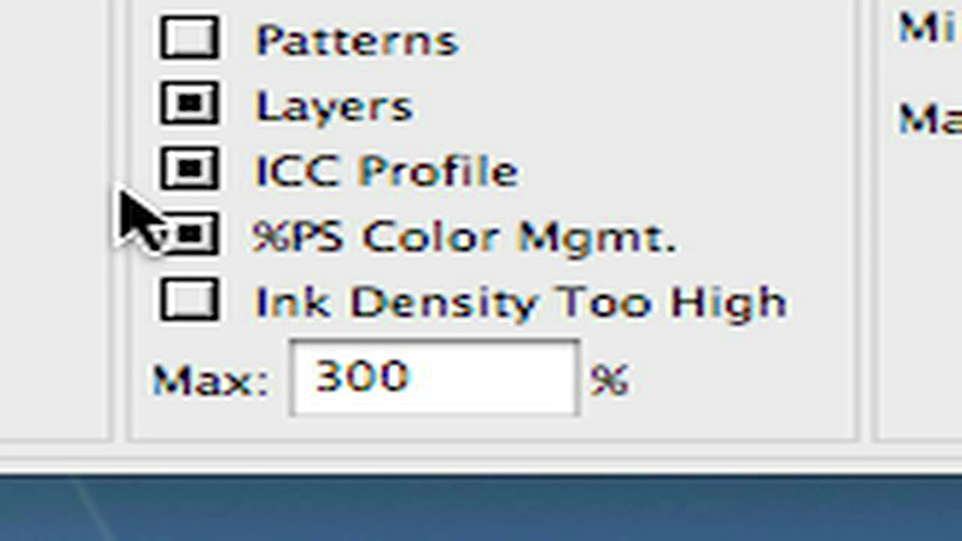
click(182, 190)
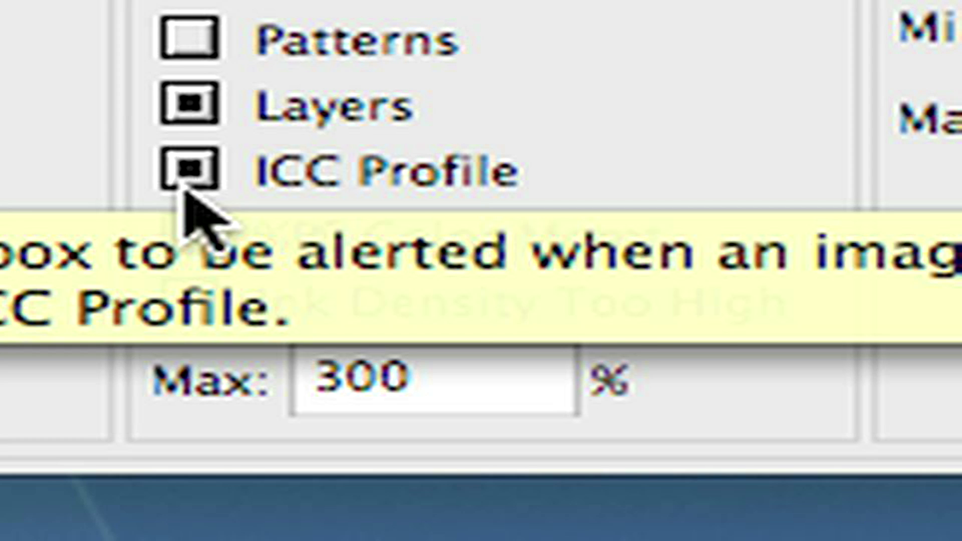
click(188, 187)
click(323, 217)
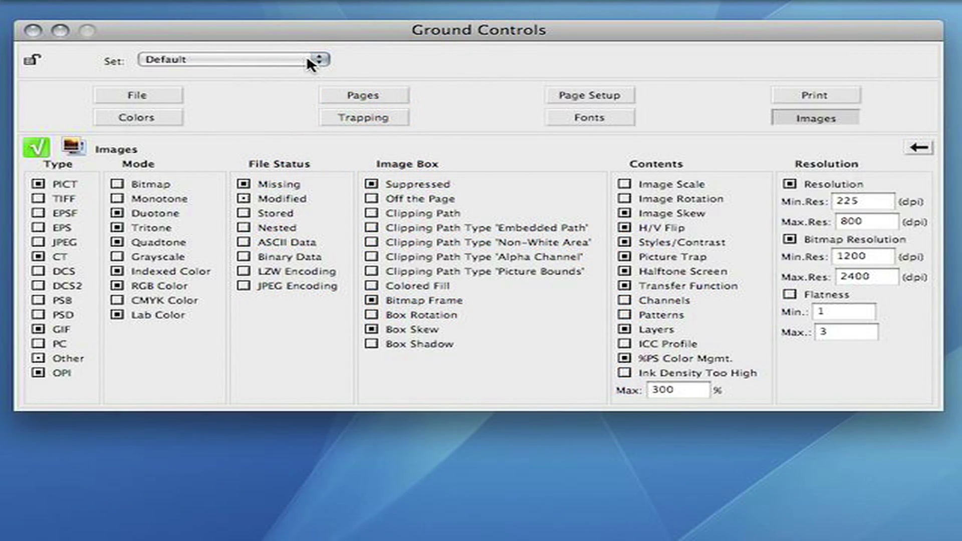
- Create a new ground control set named "New Set"
click(307, 59)
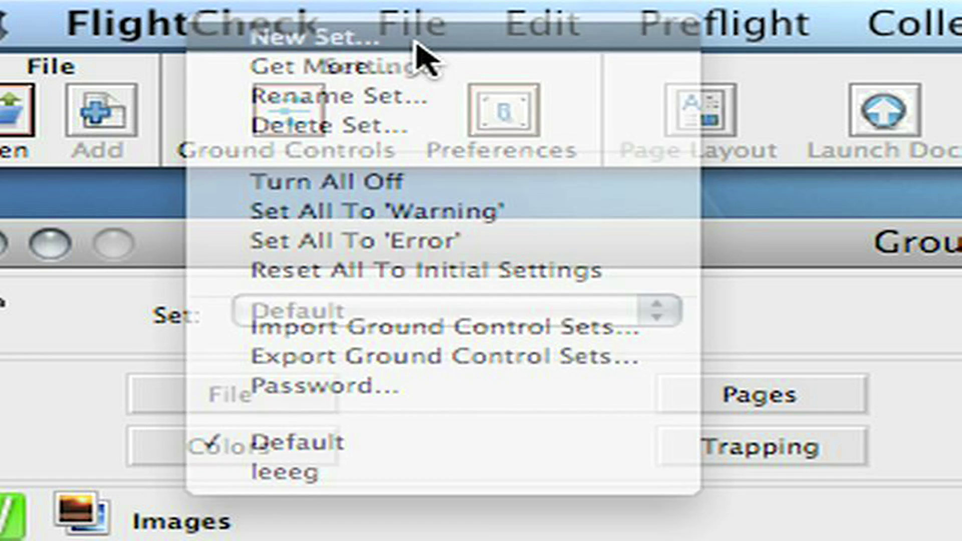
click(423, 51)
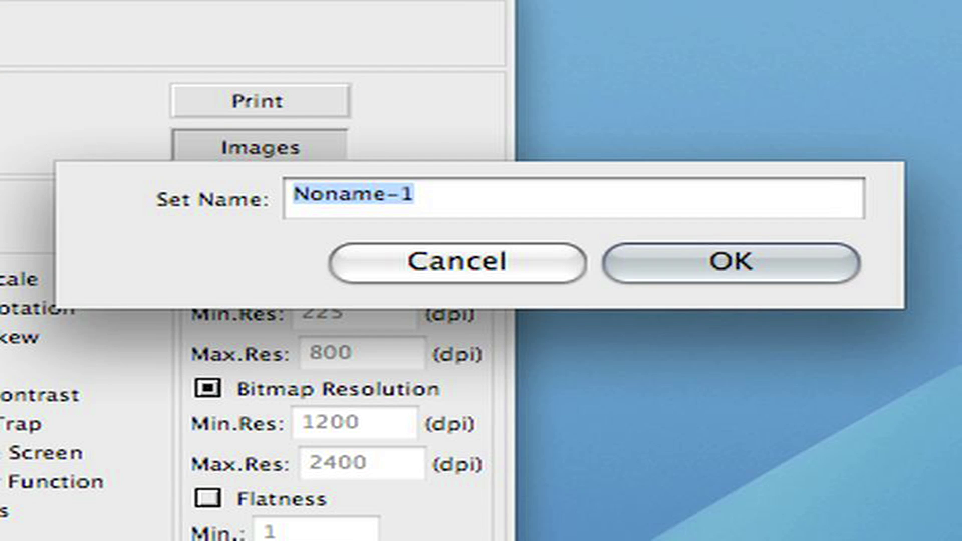
text(N)
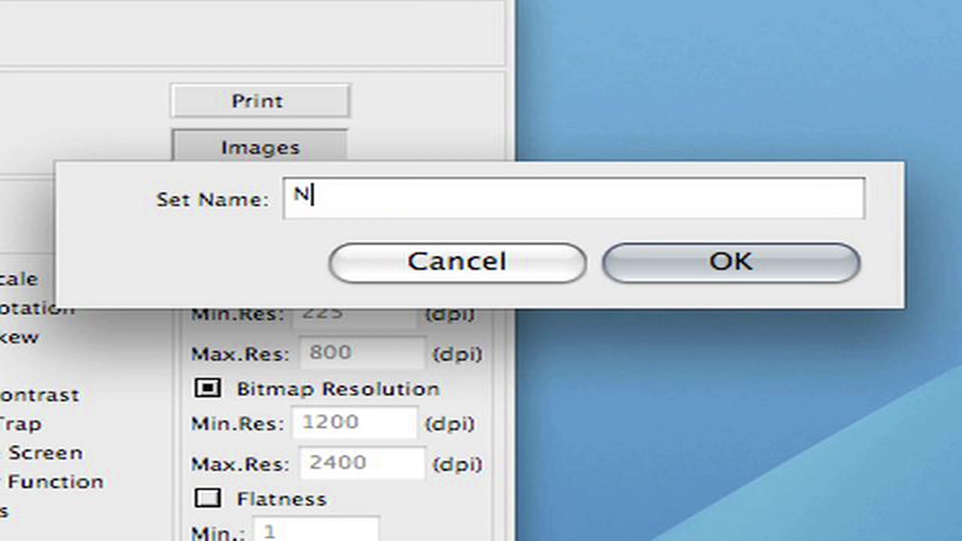
text(ew Set)
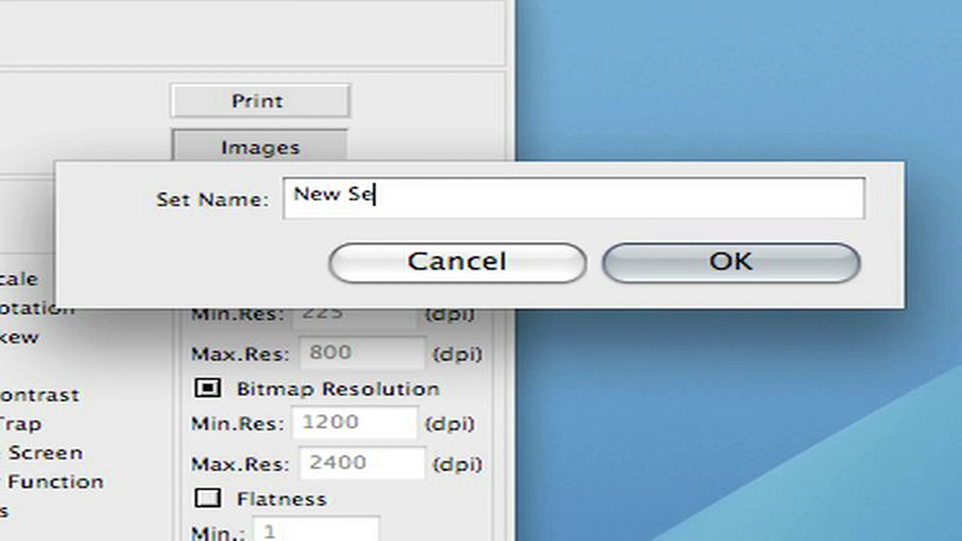
click(732, 279)
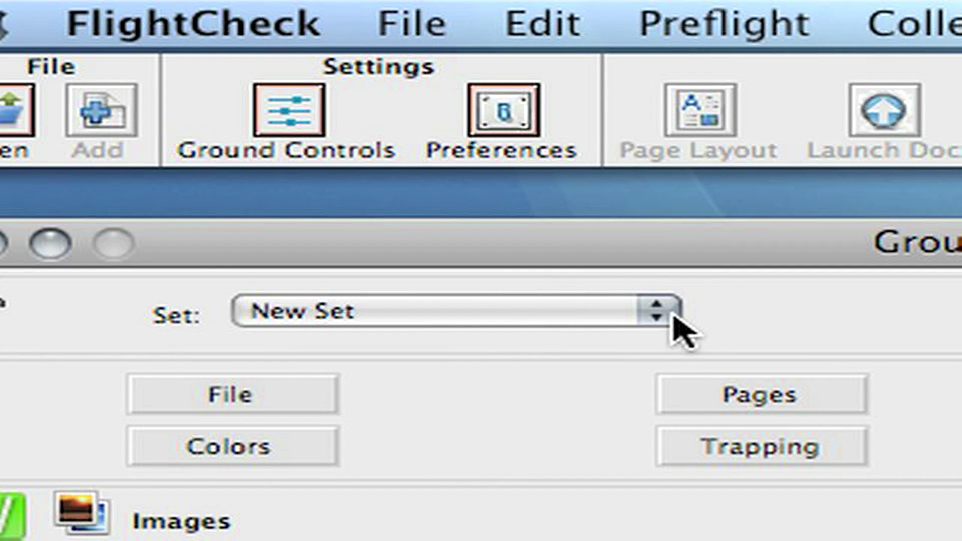
- Turn off flagging of all ground controls in New Set
click(657, 313)
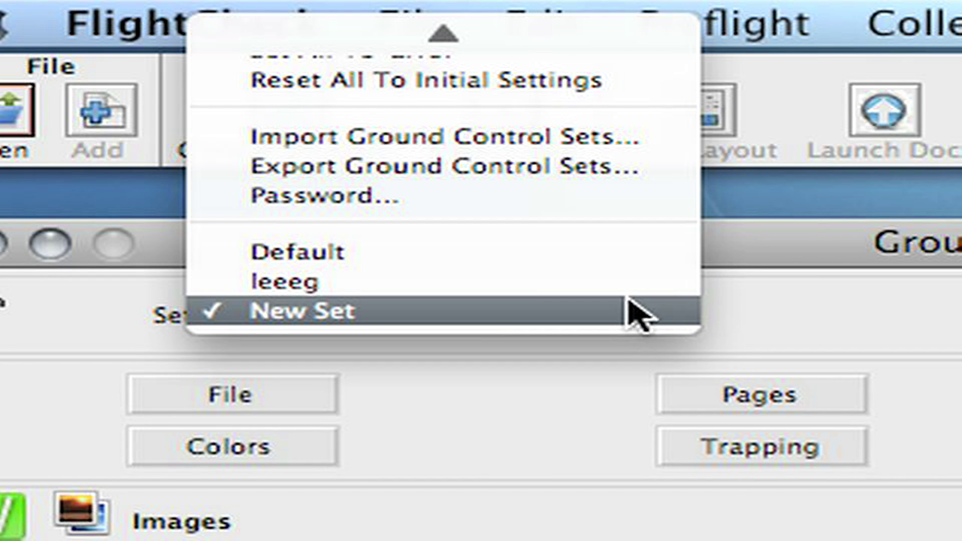
mouse_move(575, 10)
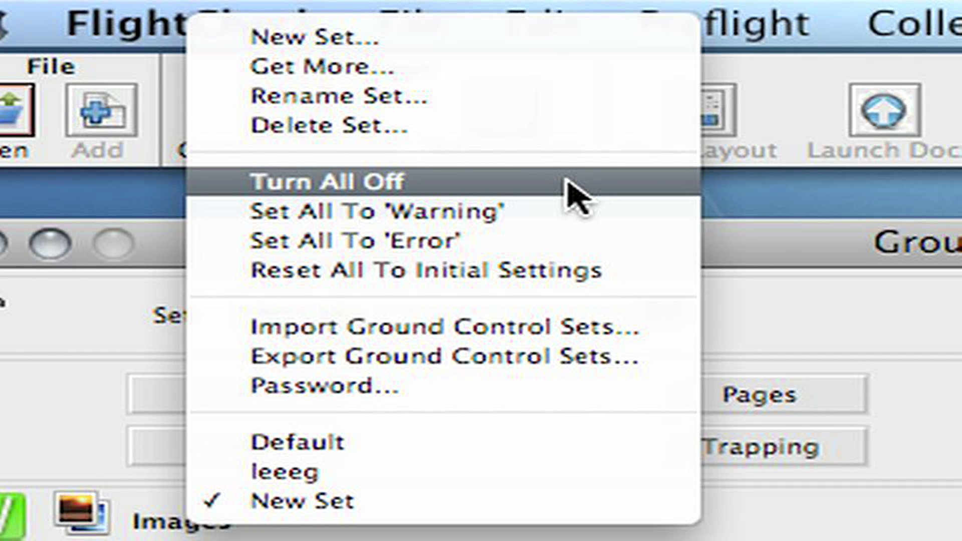
click(576, 192)
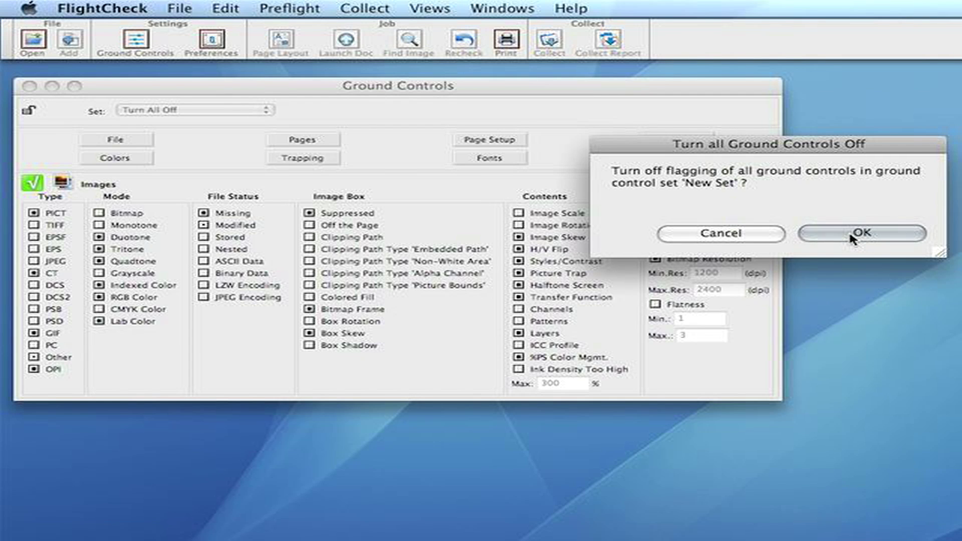
click(852, 236)
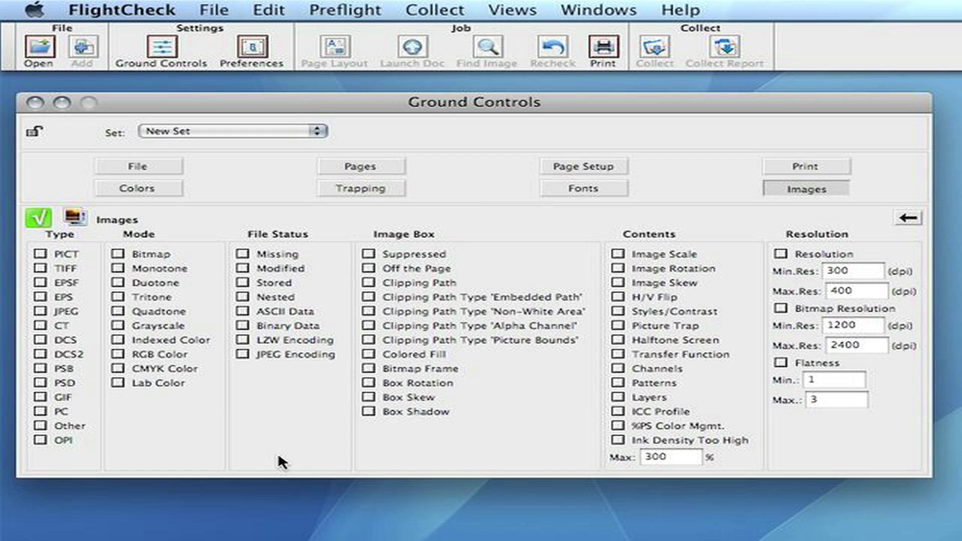
- Flag image checks in New Set, including OPI, RGB Color, Lab Color and Missing as errors, with resolution limits of 225 and 800 dpi
click(40, 440)
click(118, 355)
click(119, 383)
click(242, 254)
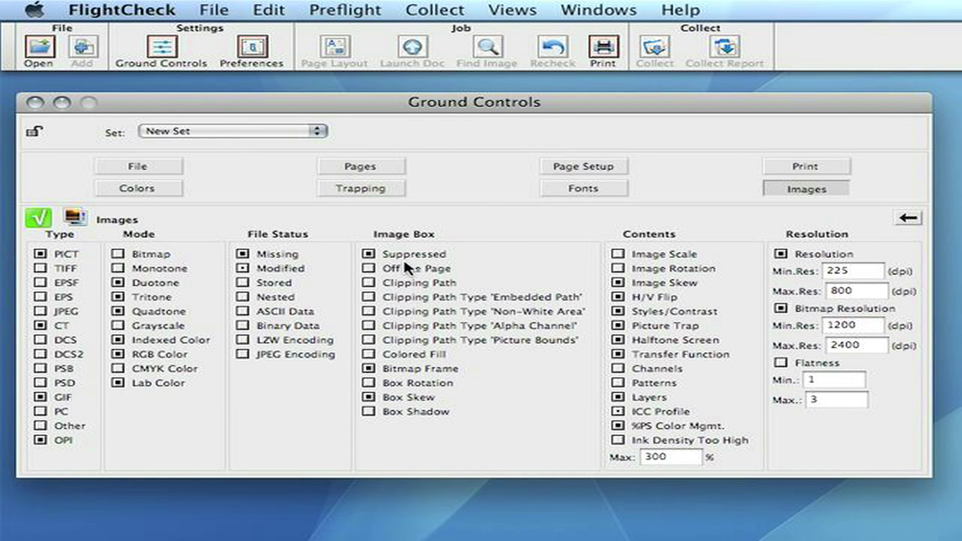
- Switch the preflight mode to the US version for PDF
click(215, 11)
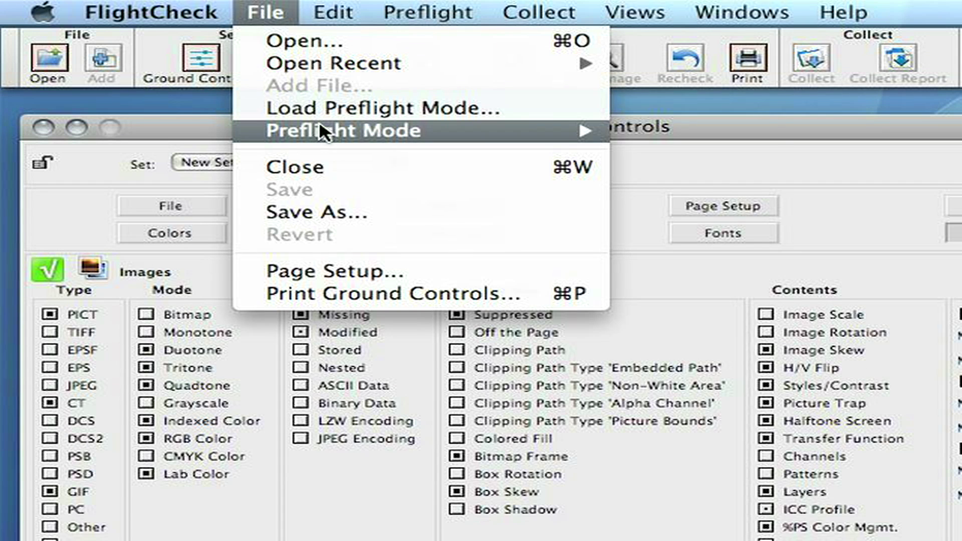
mouse_move(324, 134)
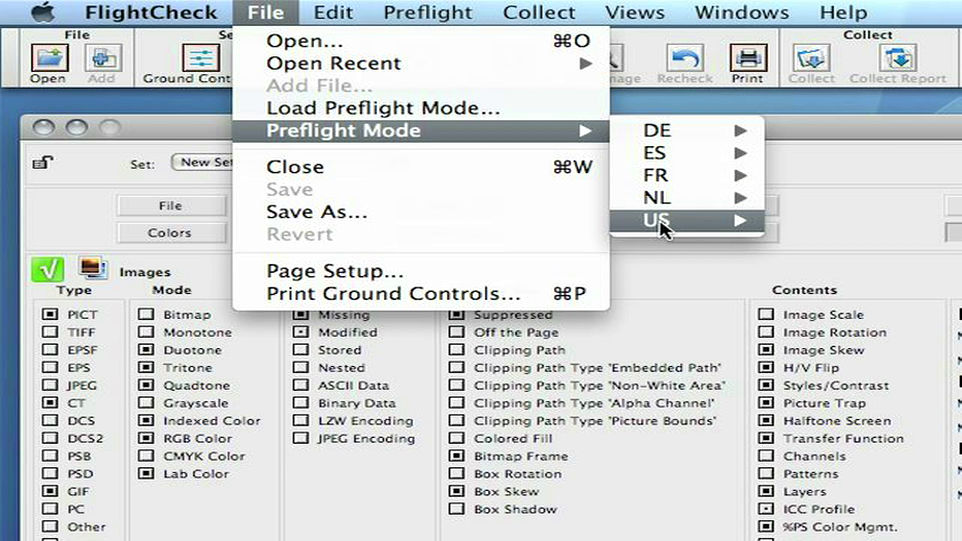
mouse_move(662, 223)
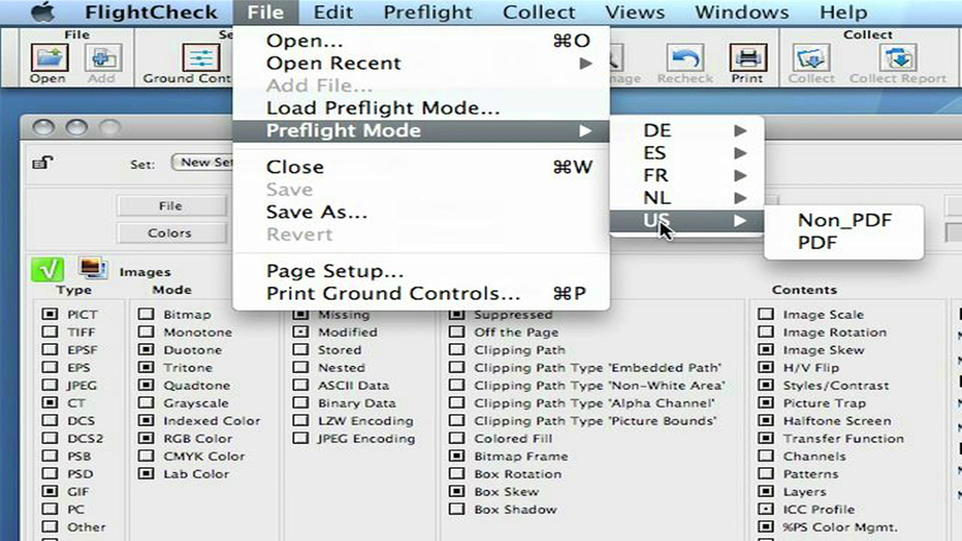
click(813, 241)
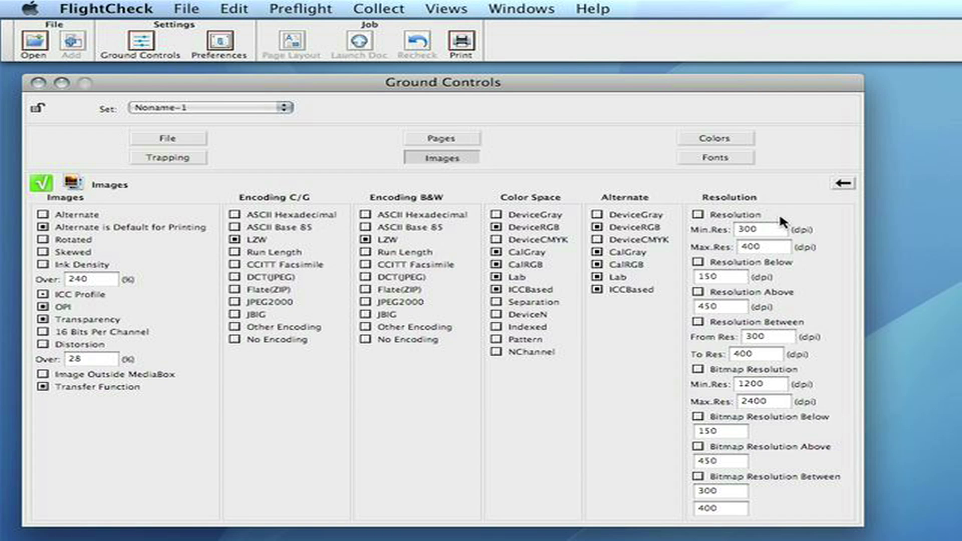
- Review the File, Trapping, Pages, Images, Colors and Fonts ground controls available for PDF preflighting
click(178, 140)
click(181, 157)
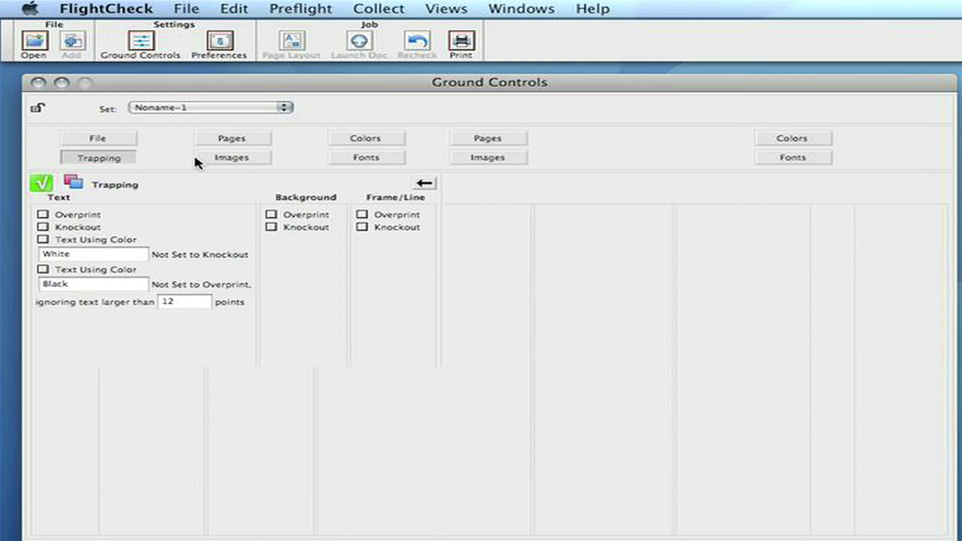
click(254, 138)
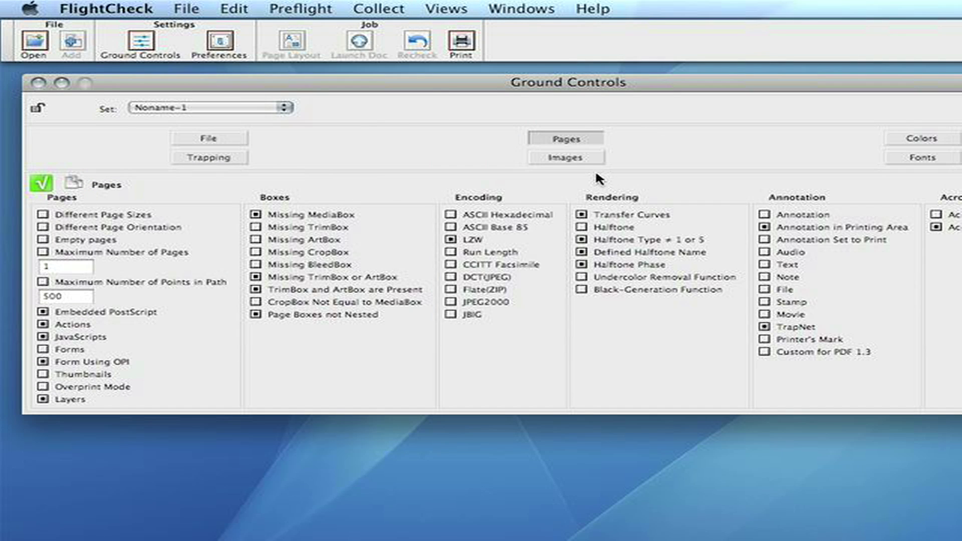
click(574, 160)
click(751, 138)
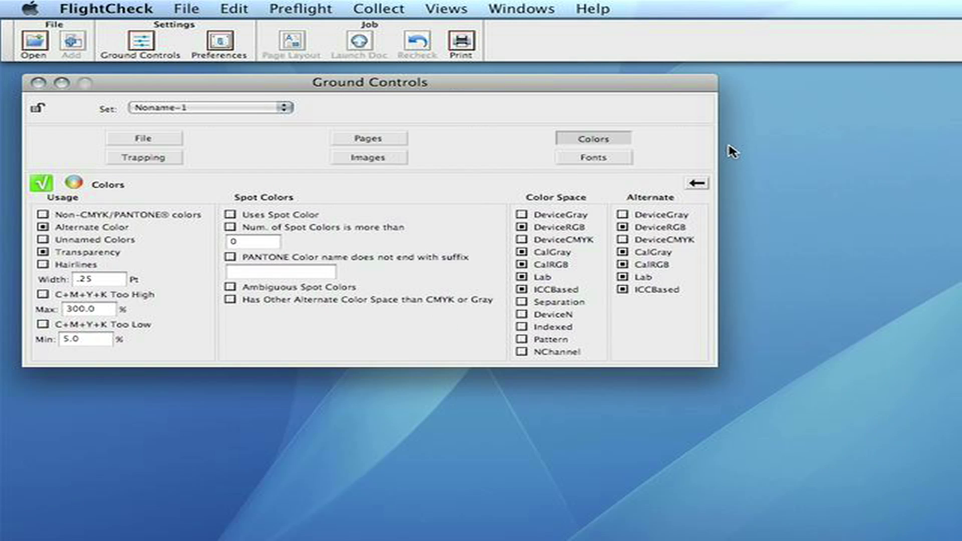
click(606, 158)
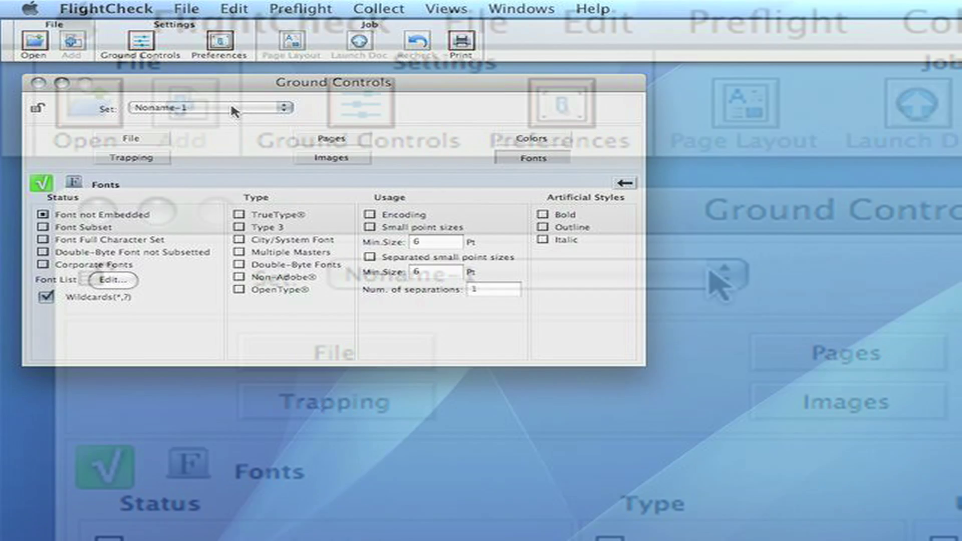
- Look through the PDF ground control sets and open the web page offering more sets
click(234, 108)
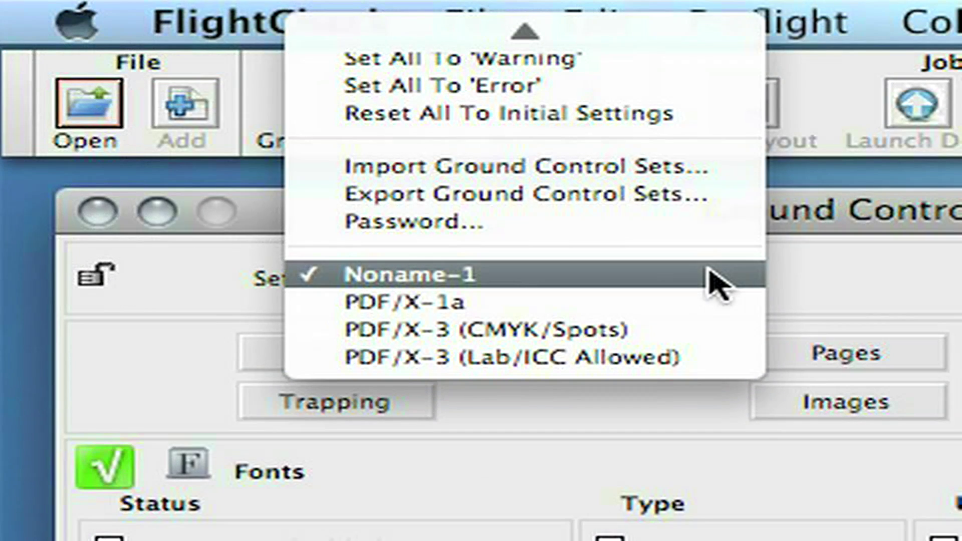
mouse_move(708, 7)
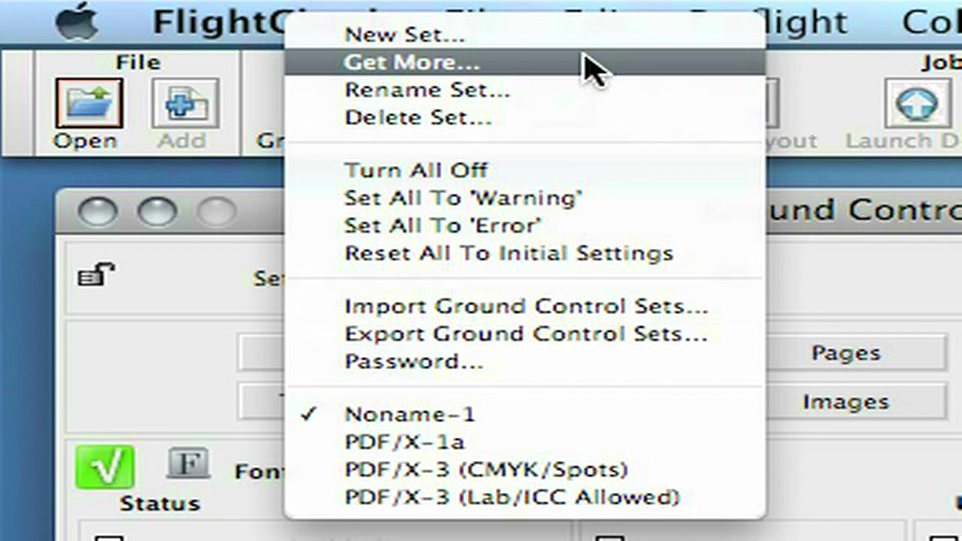
click(593, 64)
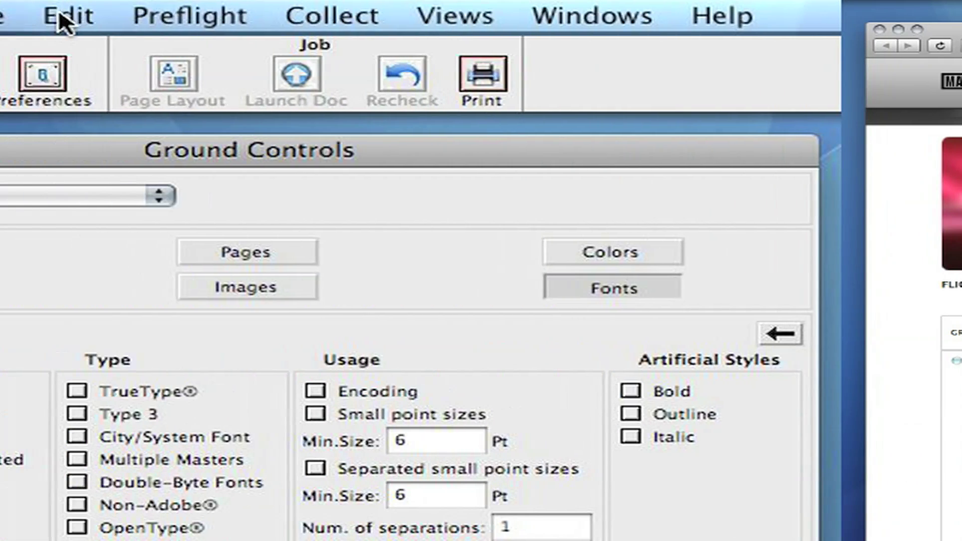
- Switch the preflight mode back to US Non_PDF and close the Ground Controls window
click(104, 12)
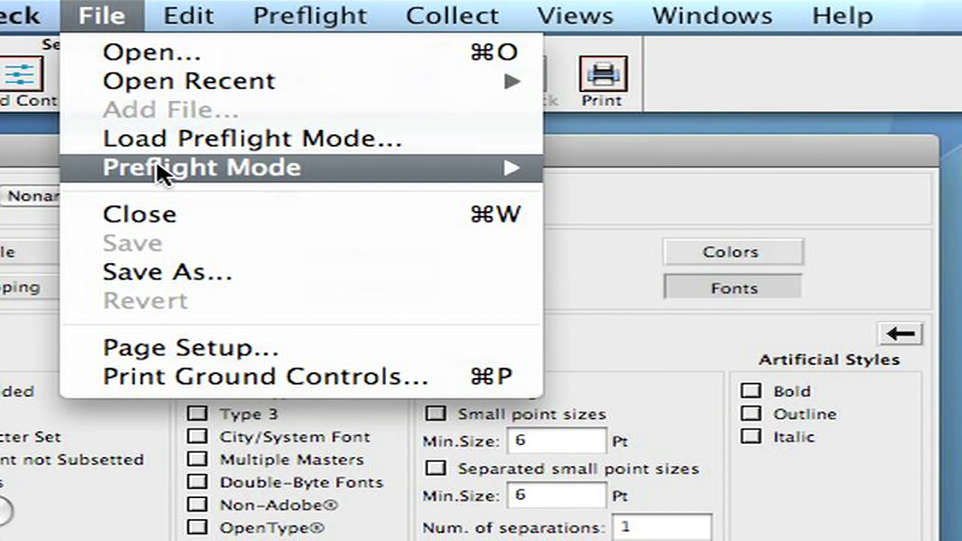
mouse_move(425, 176)
mouse_move(612, 278)
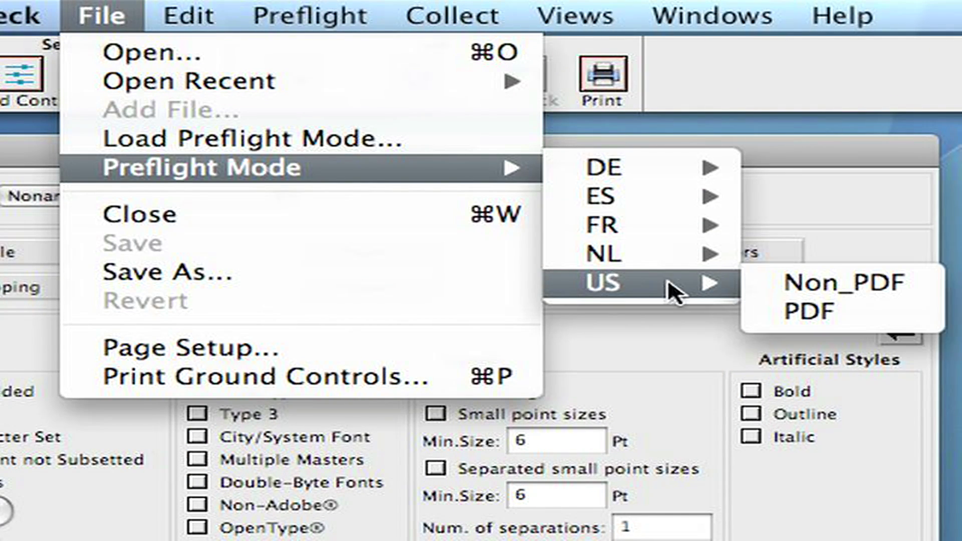
click(817, 286)
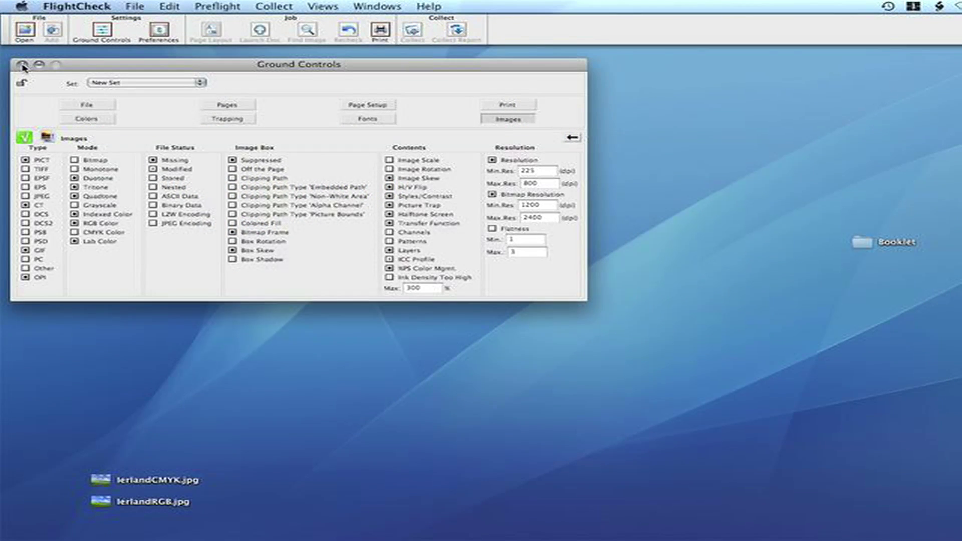
click(22, 65)
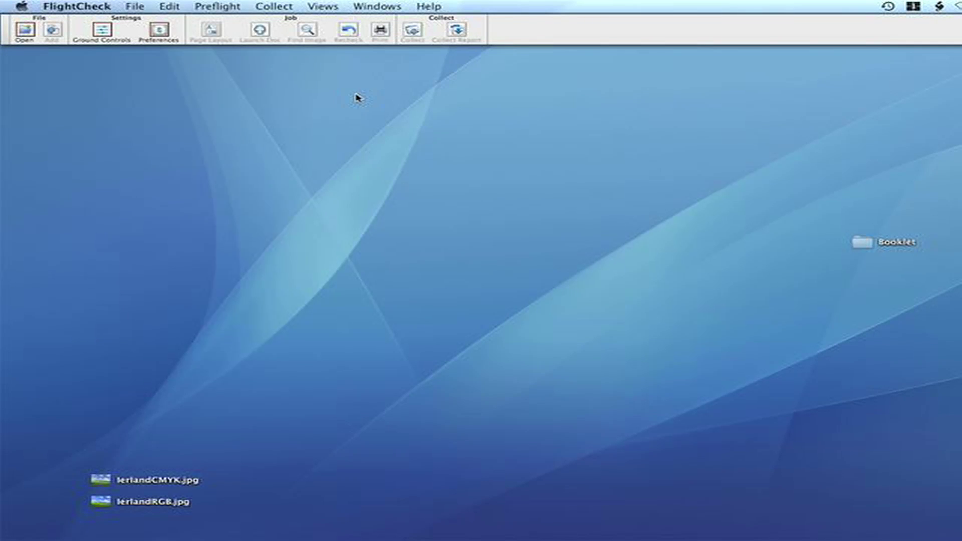
- Preflight the InDesign document opmaak_FC6.indd from the Booklet folder on the desktop
double_click(861, 245)
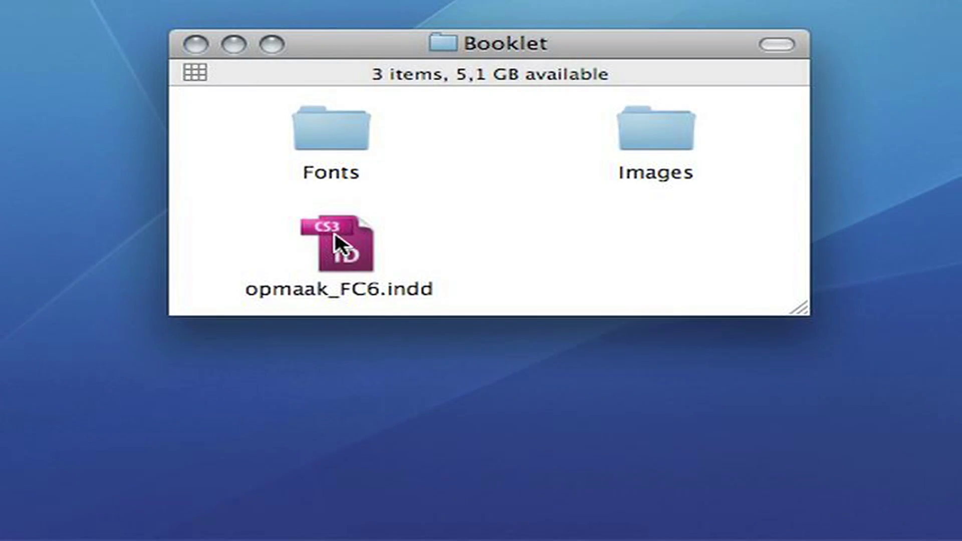
click(482, 410)
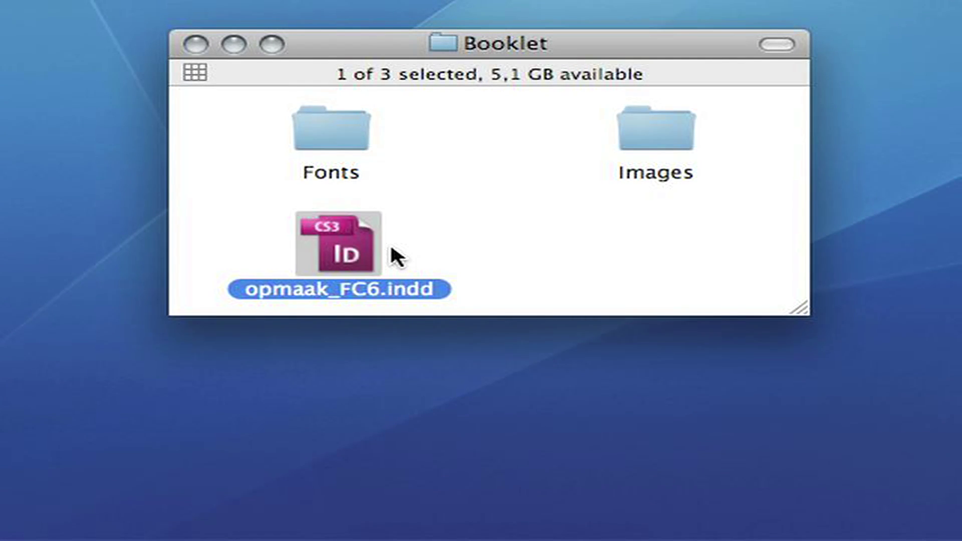
drag(344, 251, 398, 483)
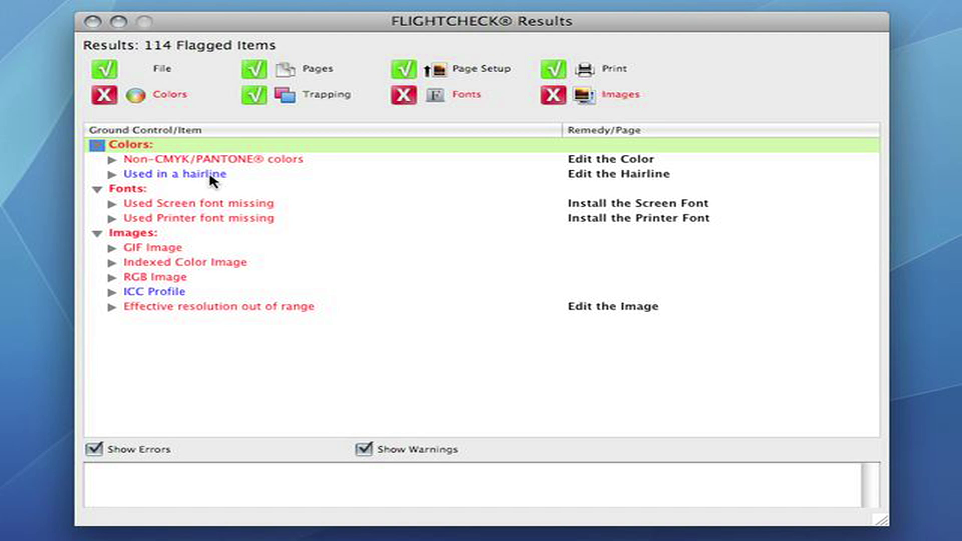
- Expand the "Effective resolution out of range" result, examine the flagged images and their page references, and collapse it again
click(108, 308)
scroll(246, 340, down, 10)
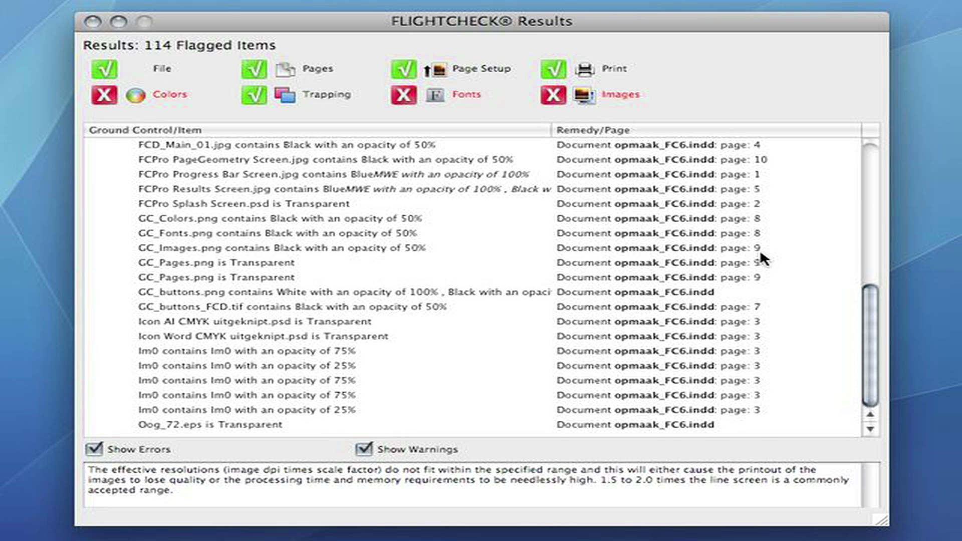
scroll(741, 255, up, 10)
click(109, 306)
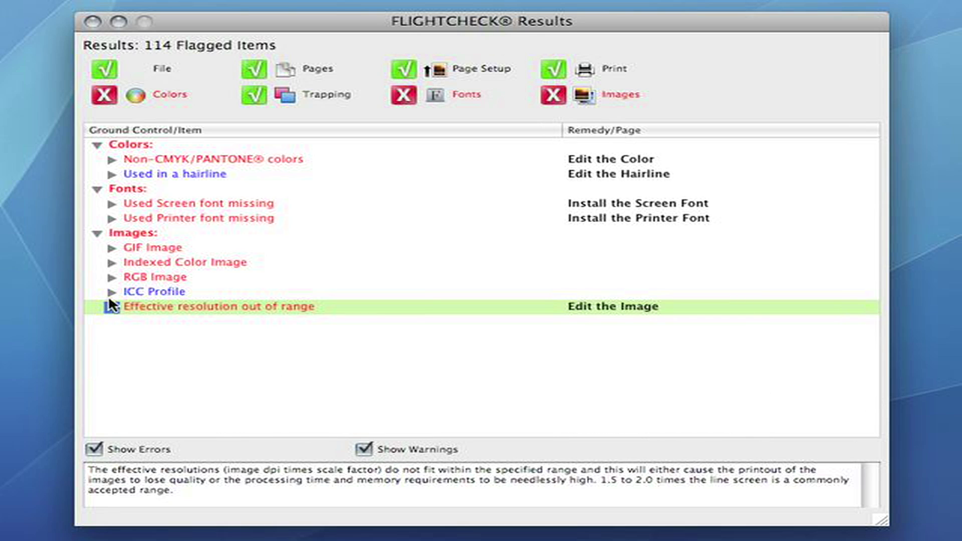
- Expand the "ICC Profile" result, examine the listed images with their page references, and collapse it again
click(111, 292)
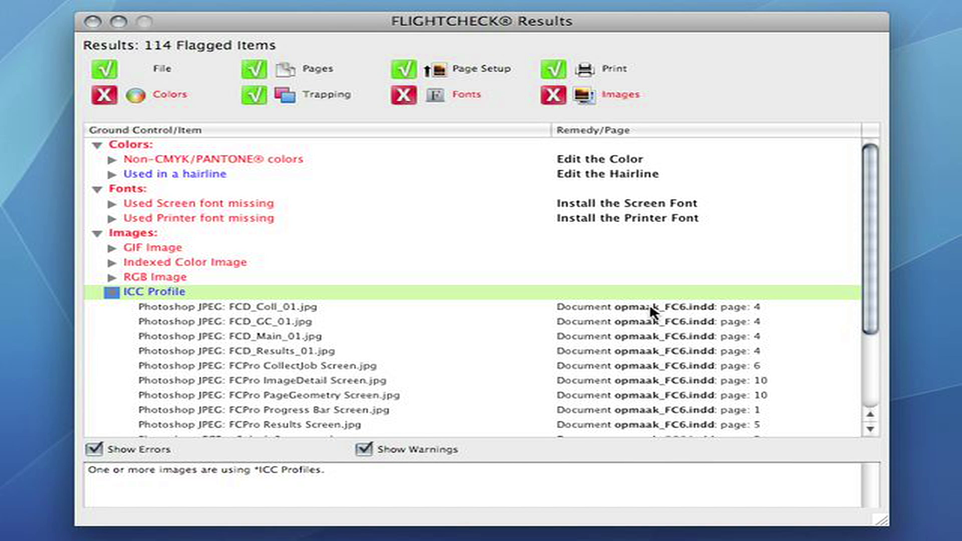
click(108, 291)
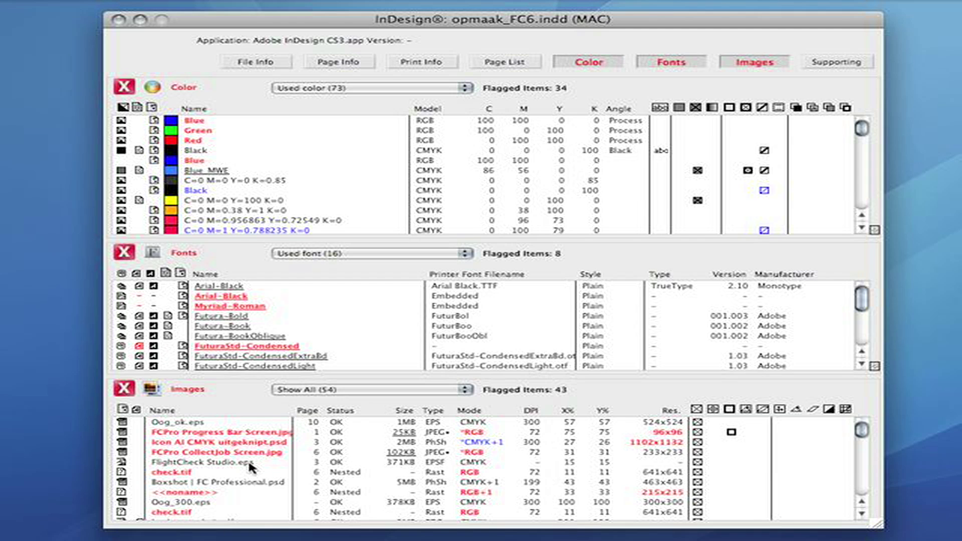
- Look through the document's Images list and open the entry for the flagged image FCApproved.ai.pdf
scroll(251, 469, down, 6)
scroll(250, 470, down, 6)
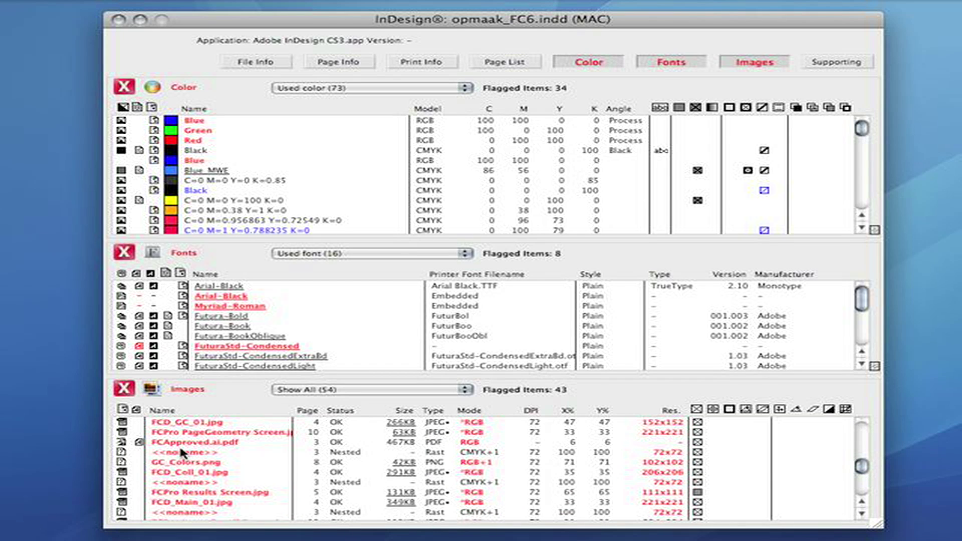
click(183, 444)
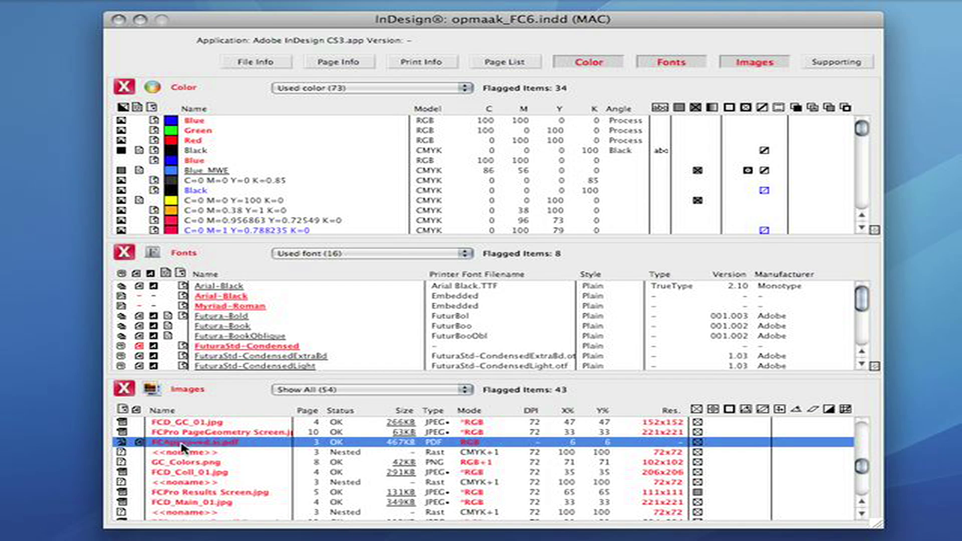
double_click(183, 444)
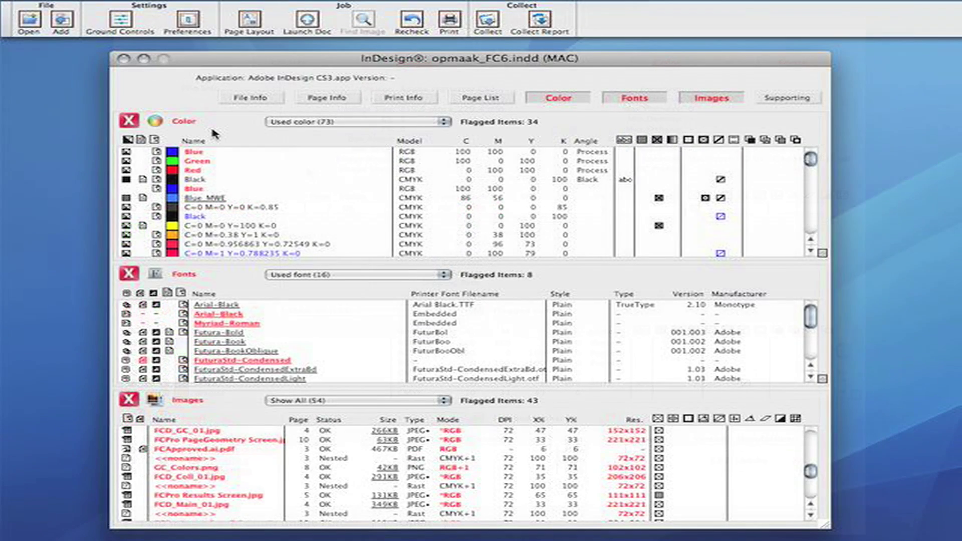
- Open the Page Layout view and step through pages 1 to 7, inspecting FC6 supp cs3 burst2_red.ai.pdf on page 1 and FCO.eps on page 6
click(249, 22)
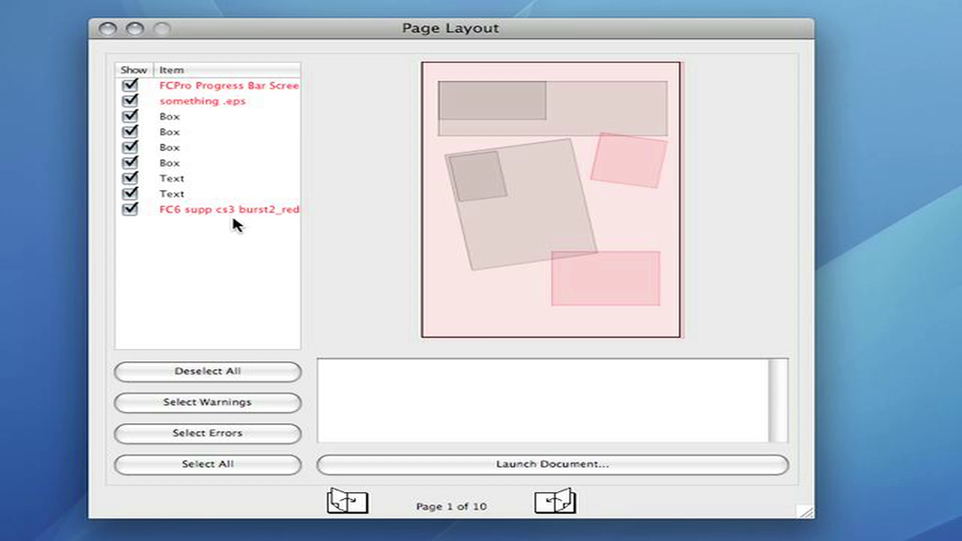
click(202, 207)
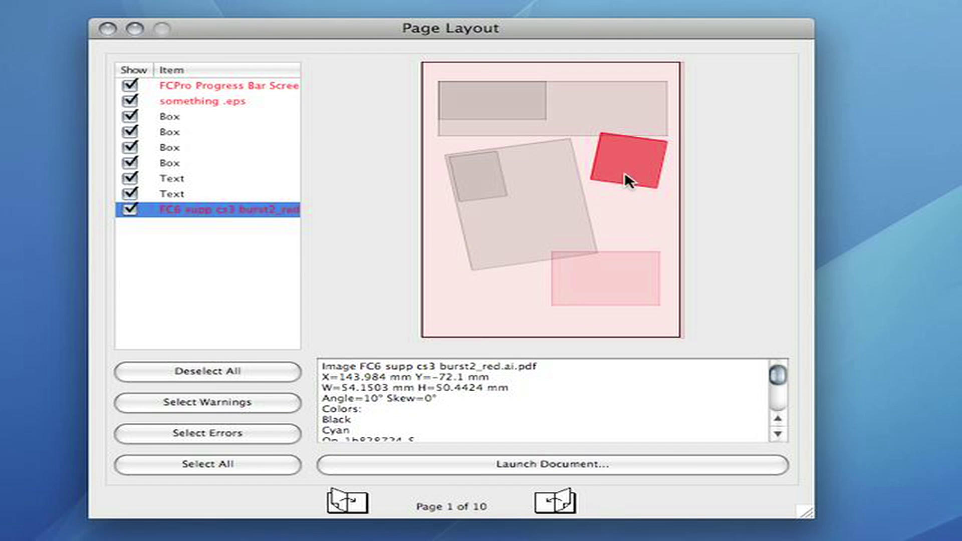
click(561, 507)
click(562, 507)
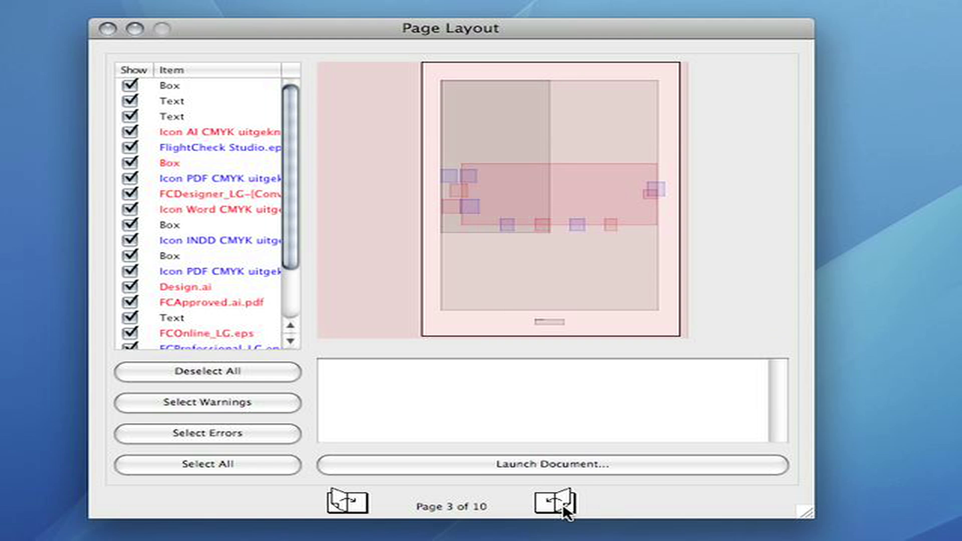
click(563, 508)
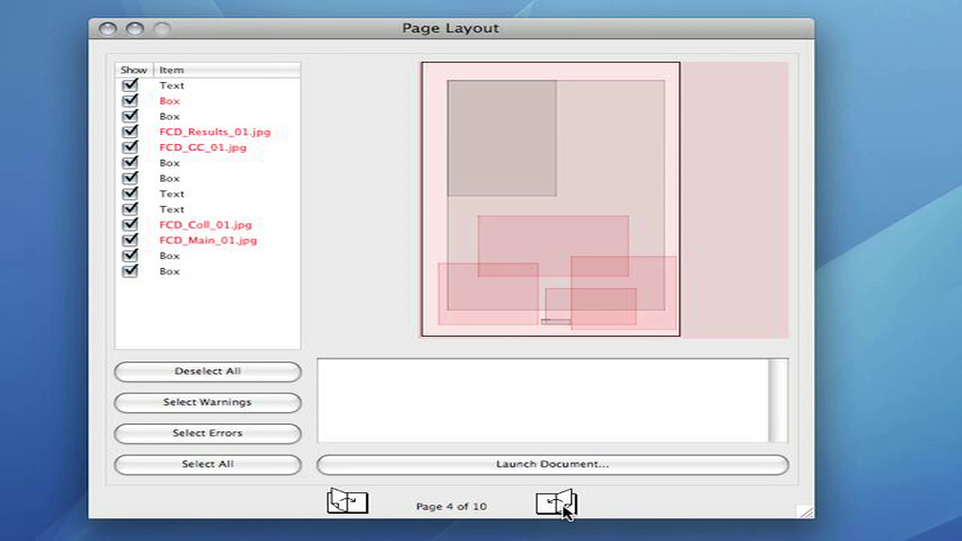
click(563, 508)
click(563, 507)
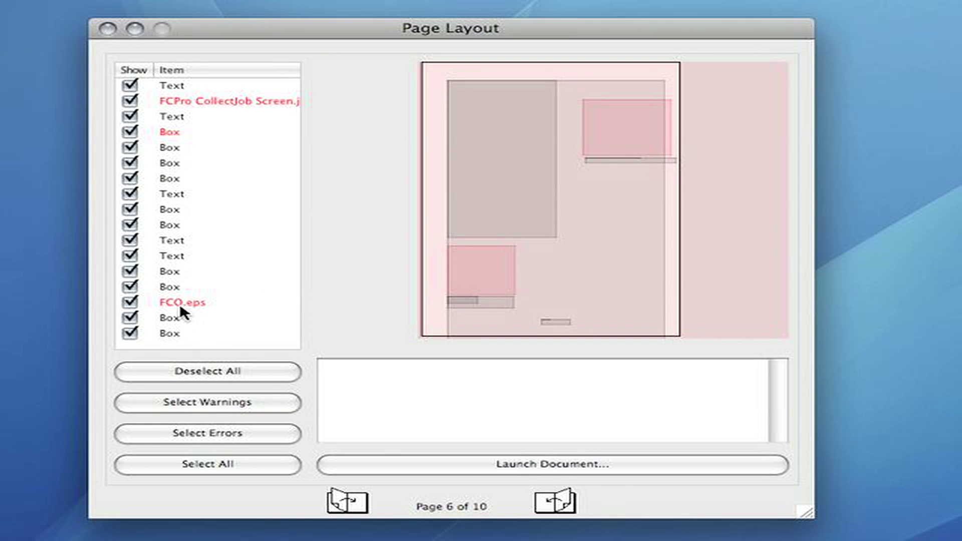
click(180, 302)
click(556, 502)
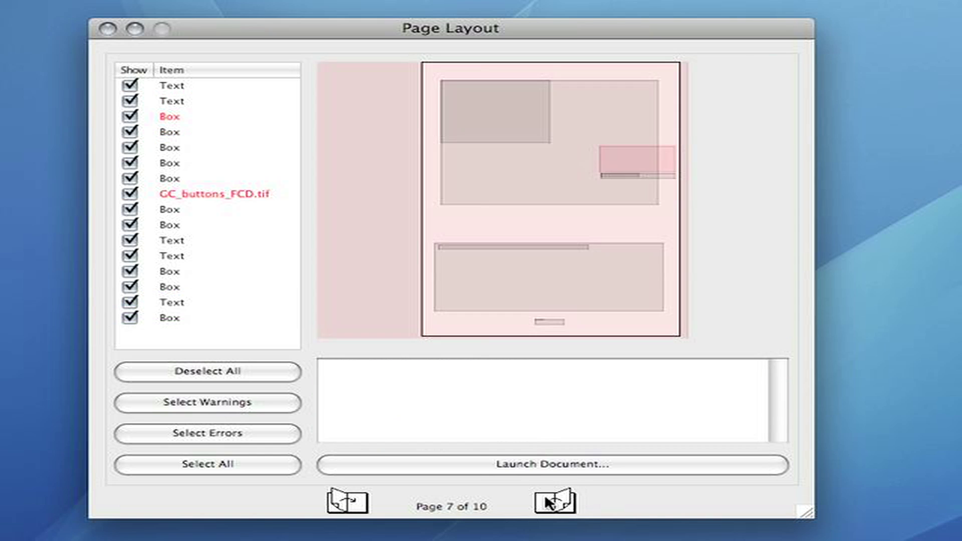
- Go back to page 1 of the page layout and close the Page Layout window
click(336, 504)
click(337, 503)
click(337, 504)
click(336, 503)
click(337, 503)
click(337, 503)
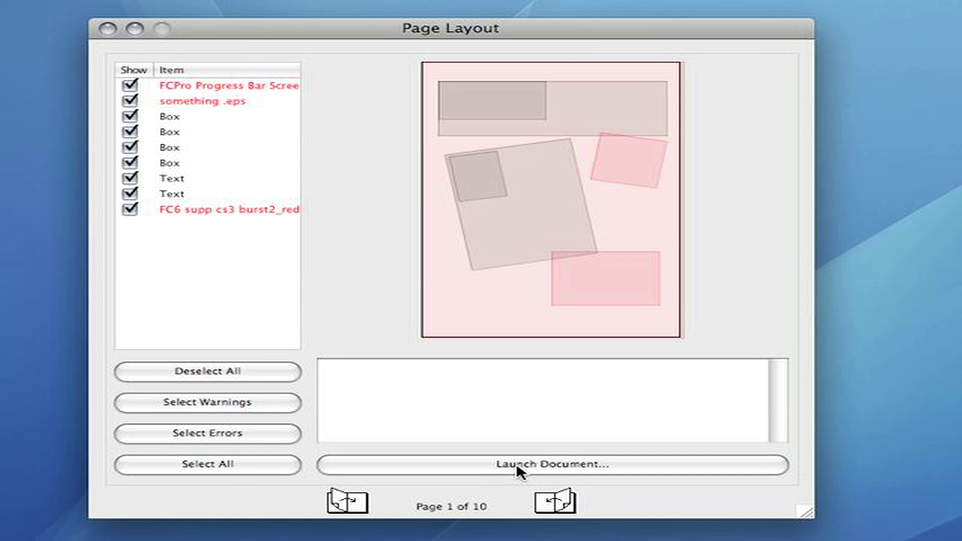
click(106, 29)
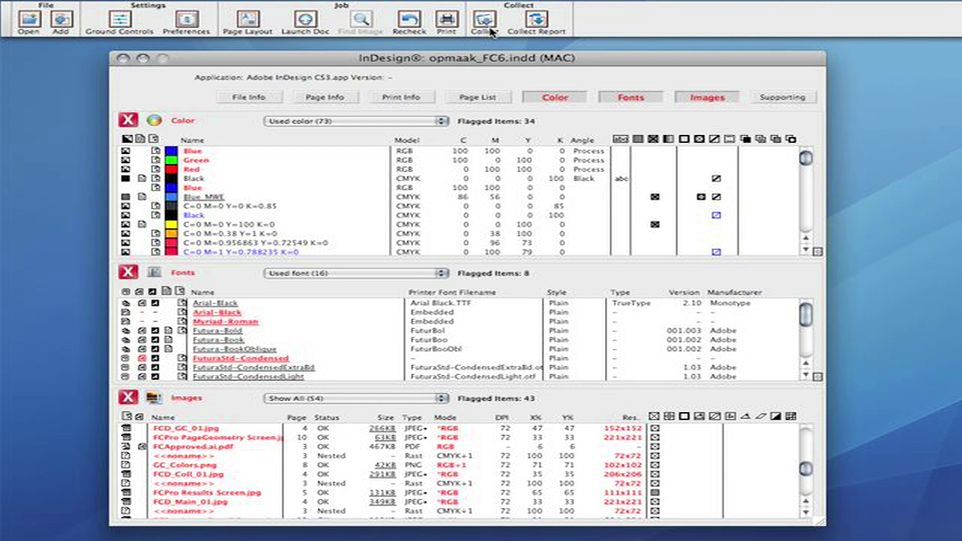
- Open the Collect Job settings, look through the file classes, and exclude the Image class before including it again
click(486, 23)
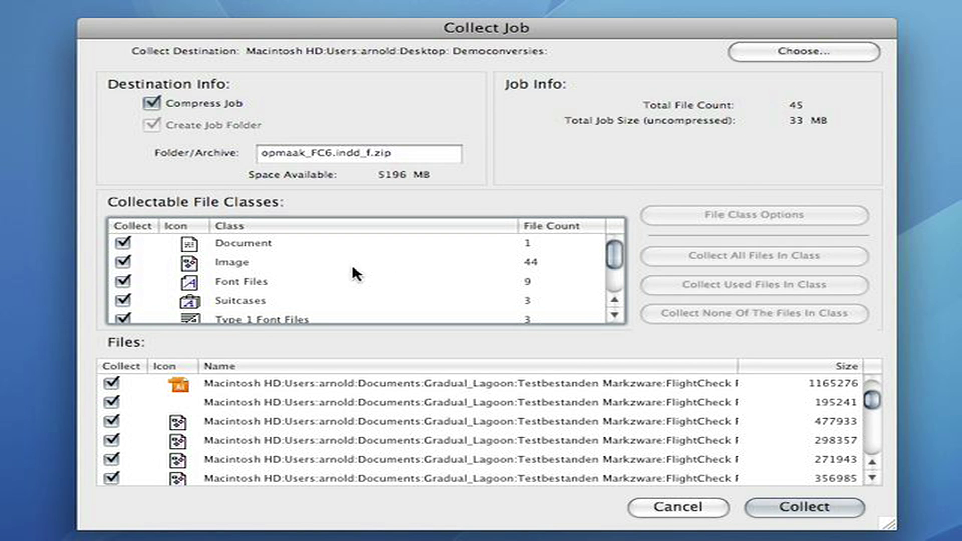
scroll(317, 271, down, 2)
scroll(319, 269, up, 2)
click(122, 262)
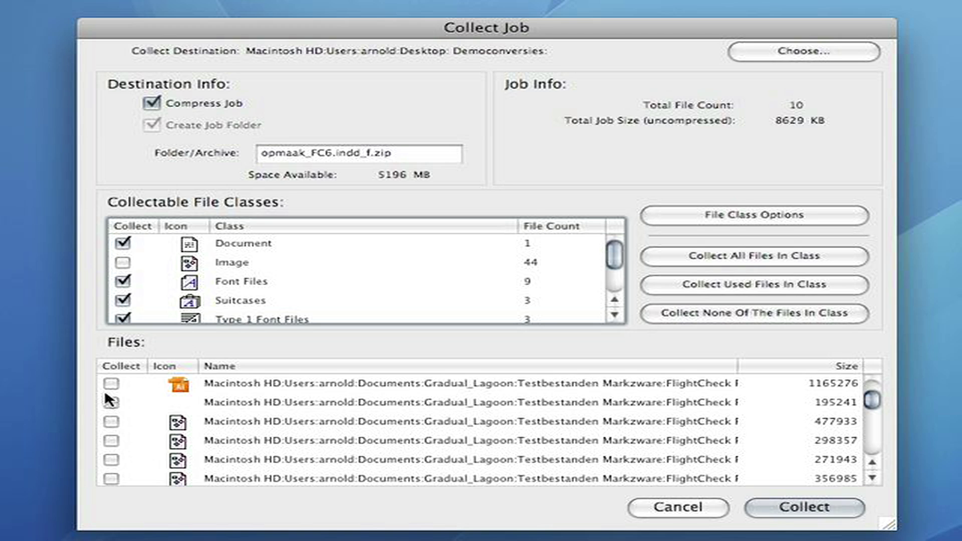
click(119, 261)
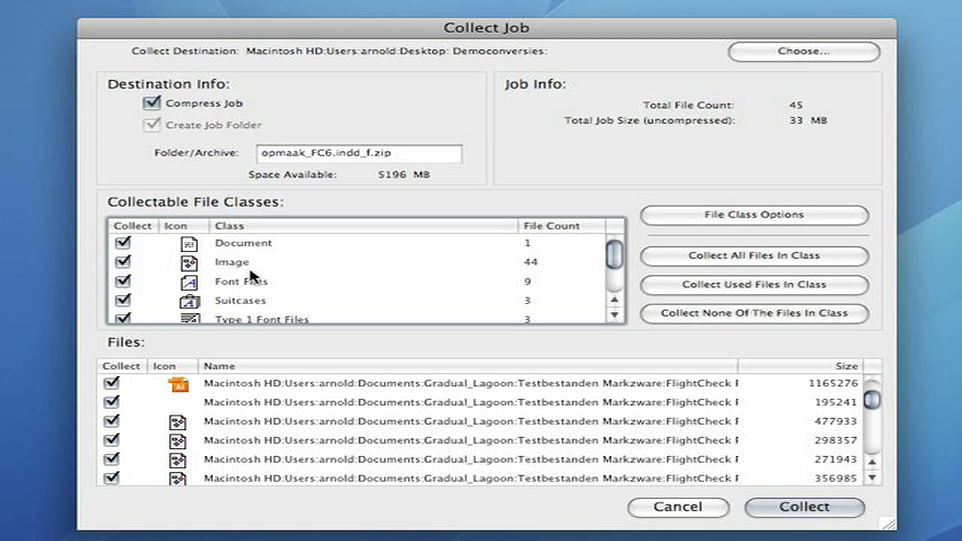
- Accept the Image class options with unused files omitted and an Images subfolder, and collect the job as the archive opmaak_FC6.indd_f.zip
click(233, 263)
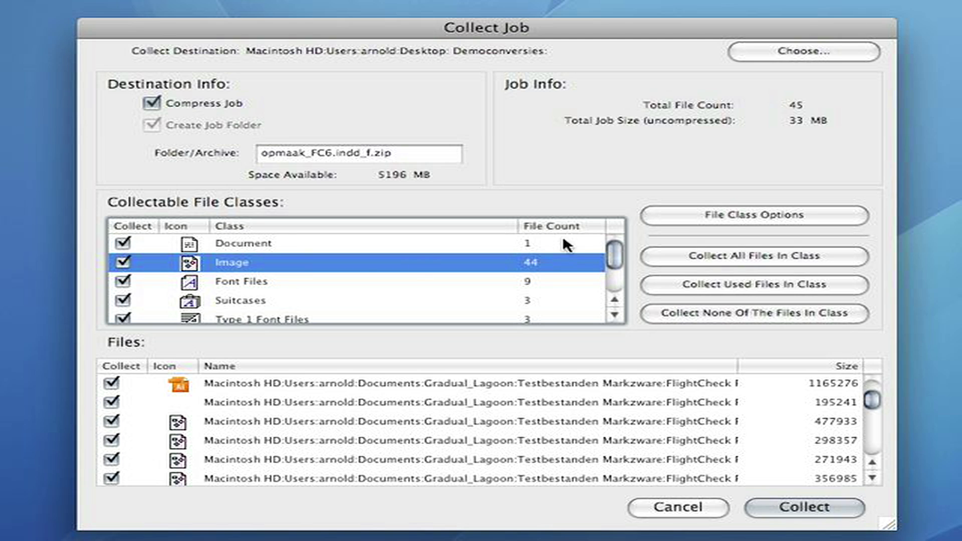
click(742, 214)
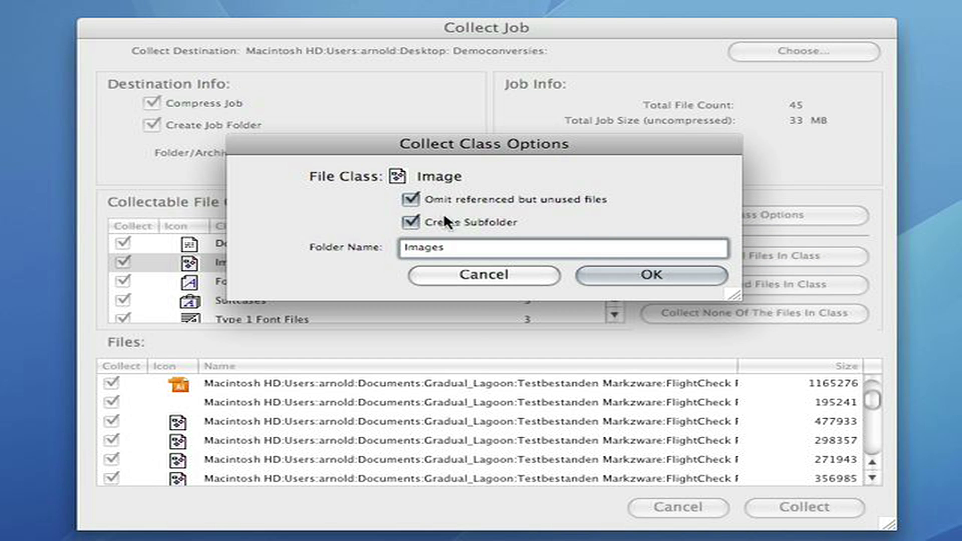
click(440, 248)
click(654, 276)
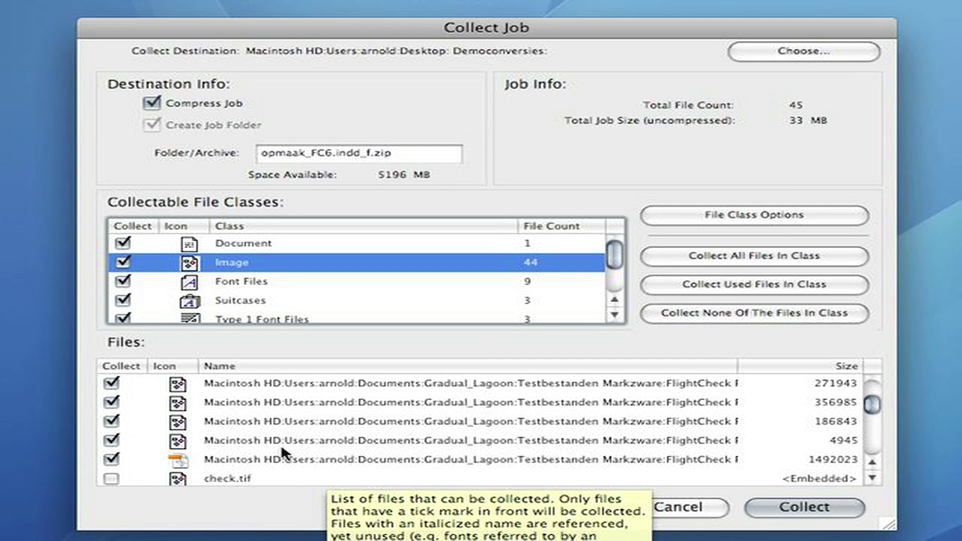
scroll(281, 437, up, 1)
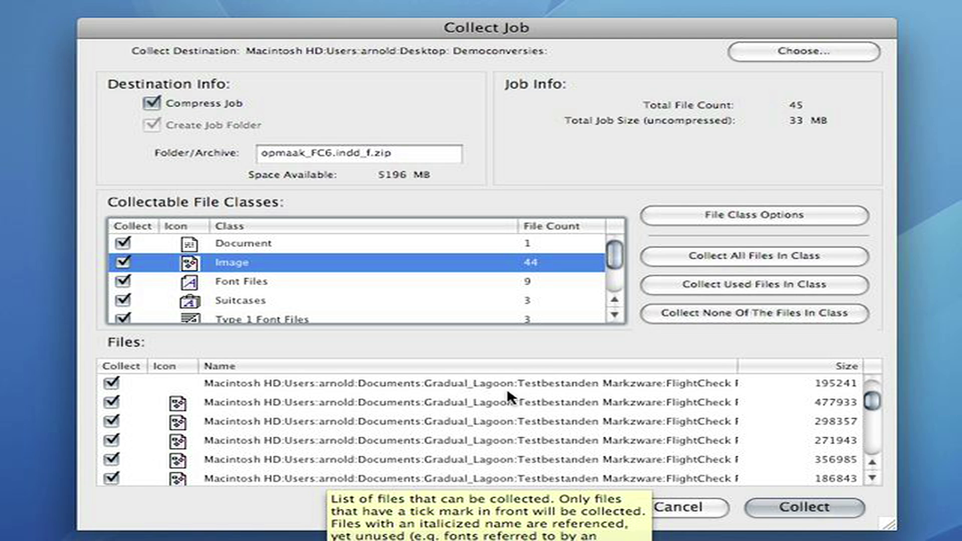
click(788, 504)
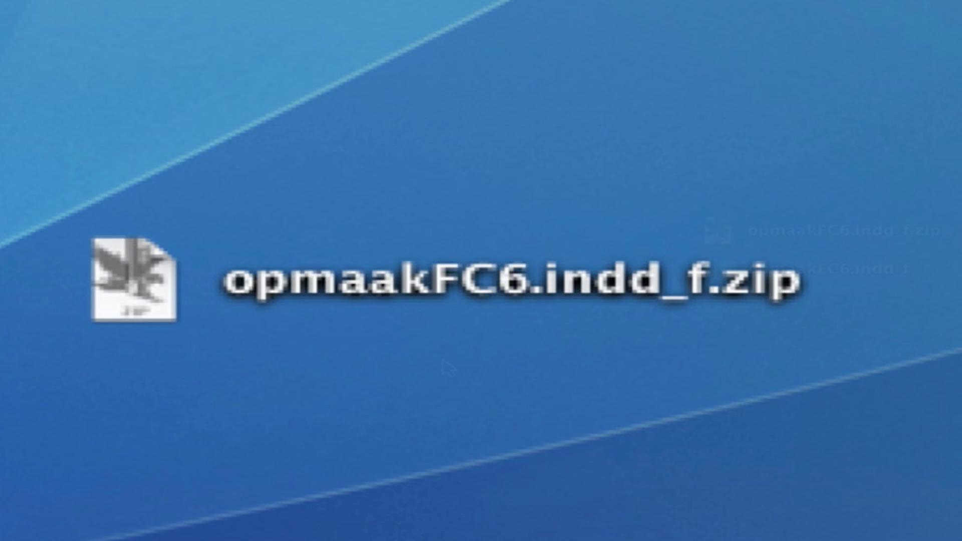
- Open the extracted opmaakFC6.indd_f folder and check CollectReport.txt and the contents of the Fonts folder
double_click(722, 272)
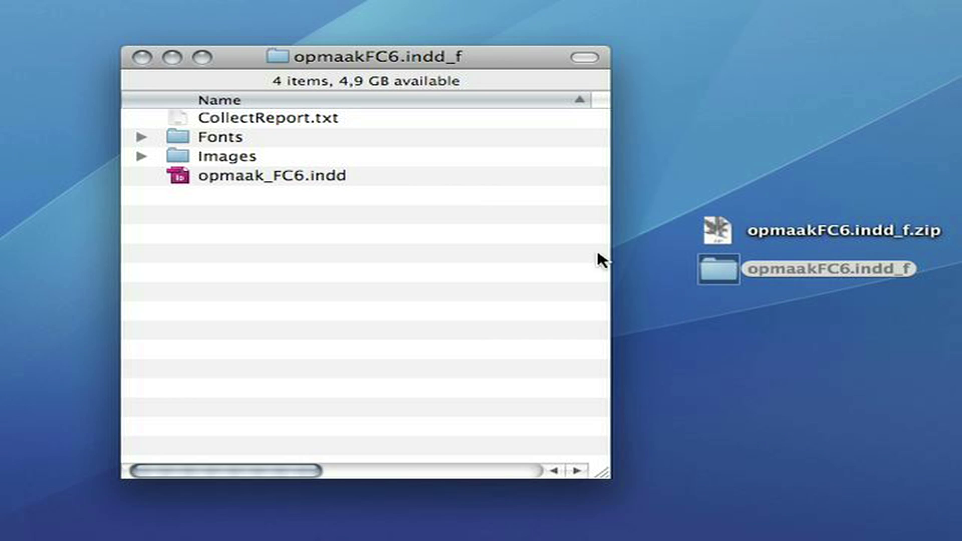
click(269, 123)
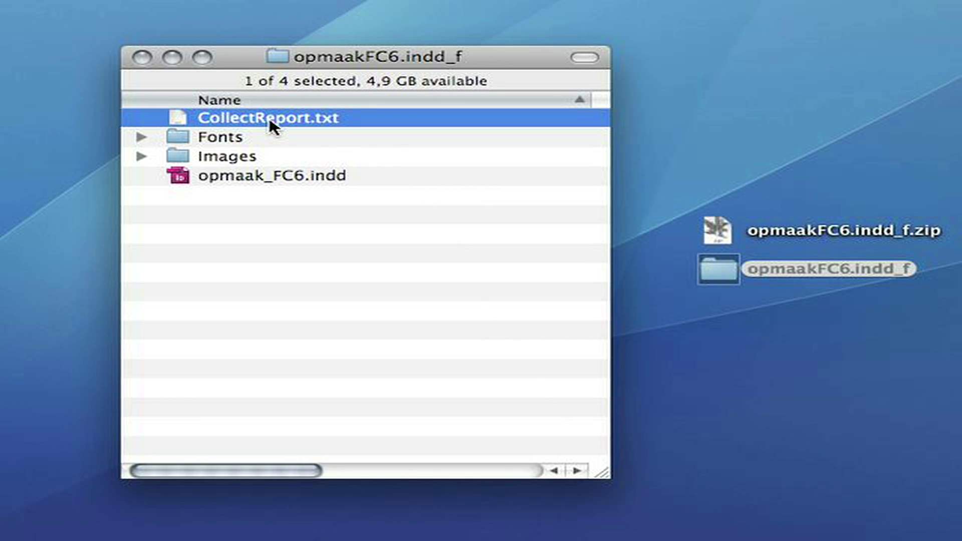
click(221, 139)
click(140, 138)
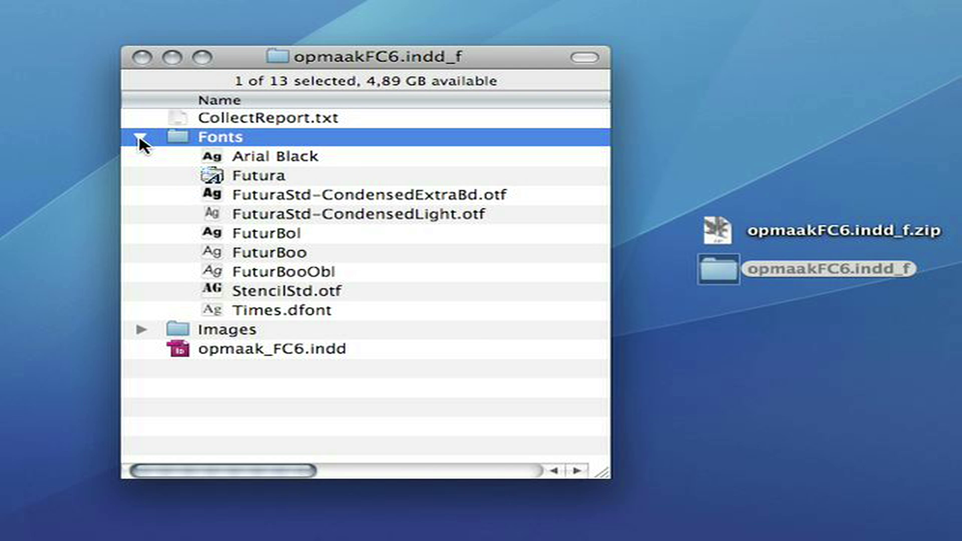
click(142, 136)
- Look through the collected files in the Images folder, collapse it, and select the document opmaak_FC6.indd
click(215, 155)
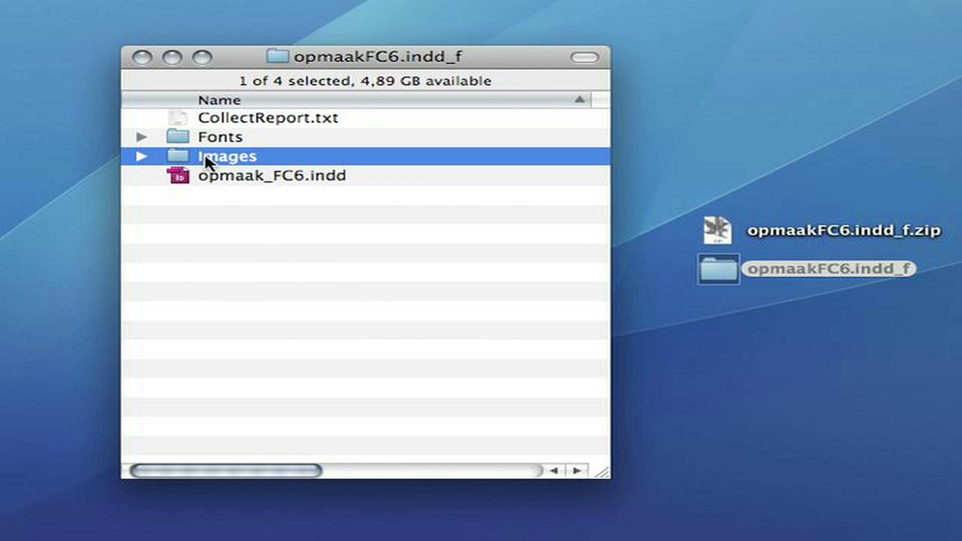
click(141, 157)
scroll(240, 215, down, 8)
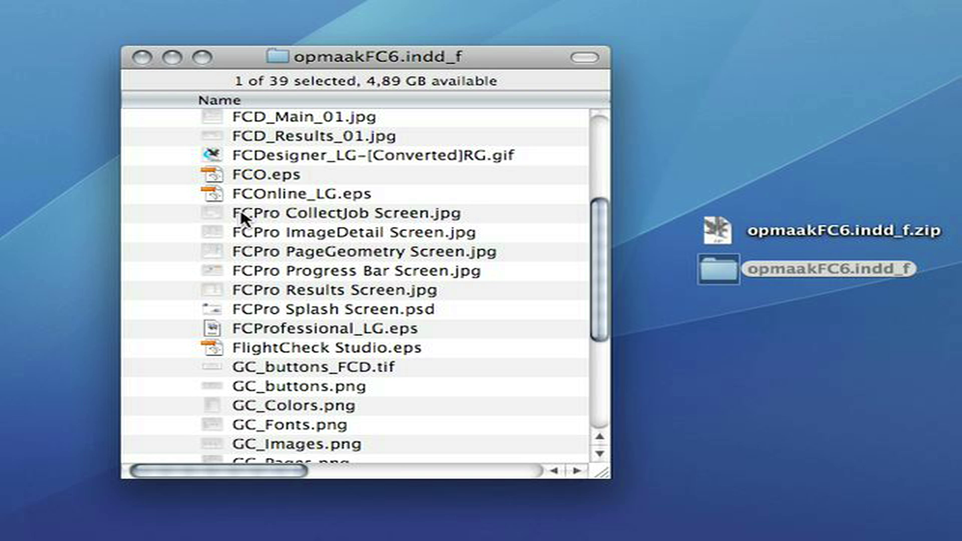
scroll(241, 219, down, 6)
scroll(241, 214, up, 14)
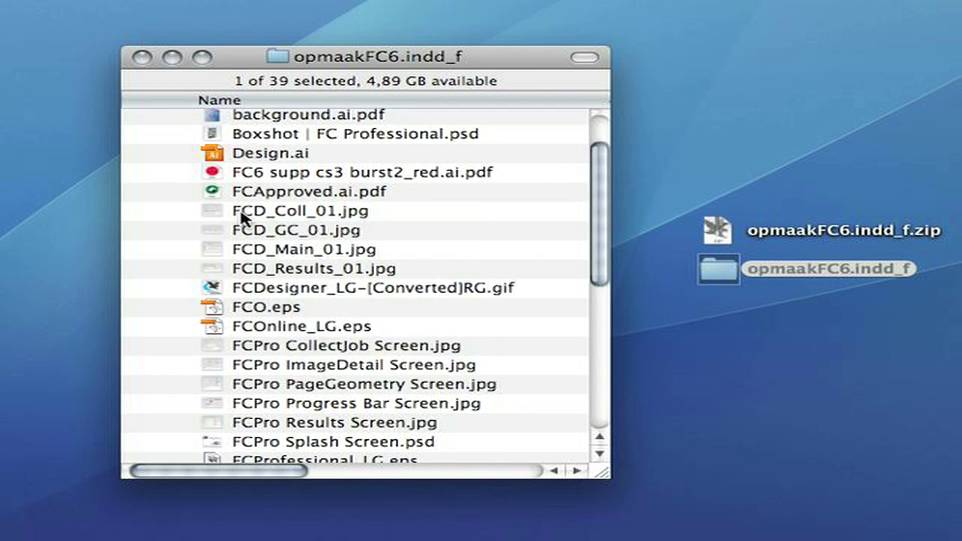
click(141, 156)
click(226, 175)
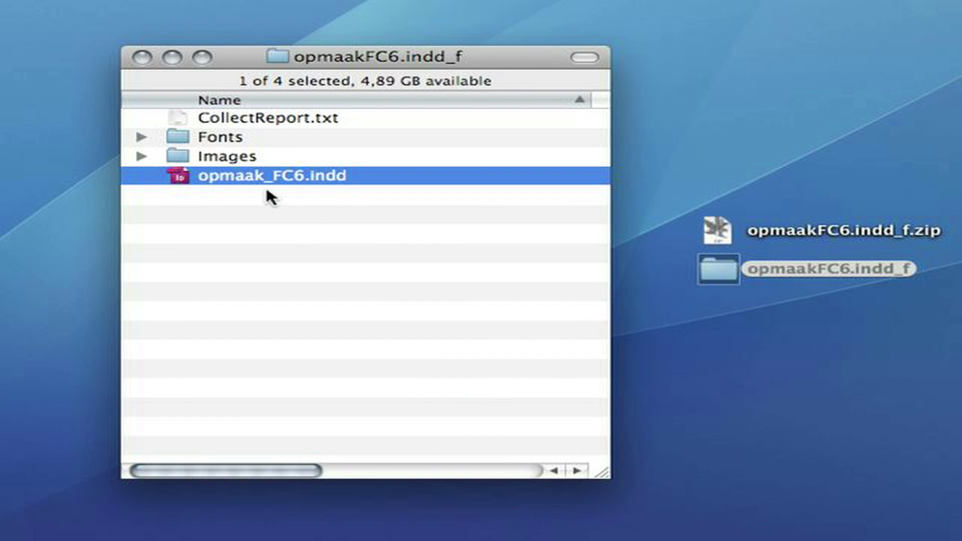